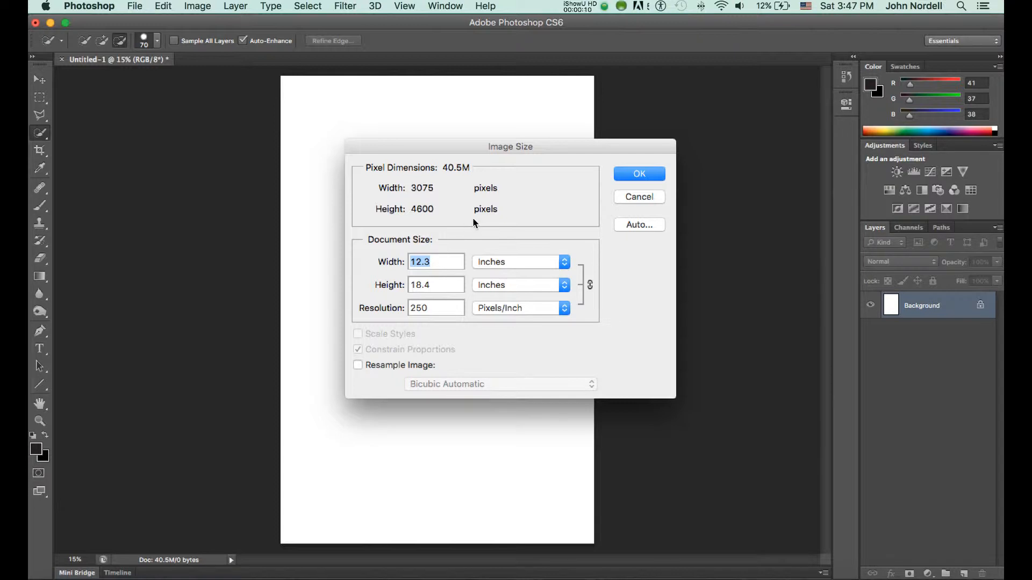
Accept the current image size and place DSC_0001.jpg into the blank document.
left_click(636, 175)
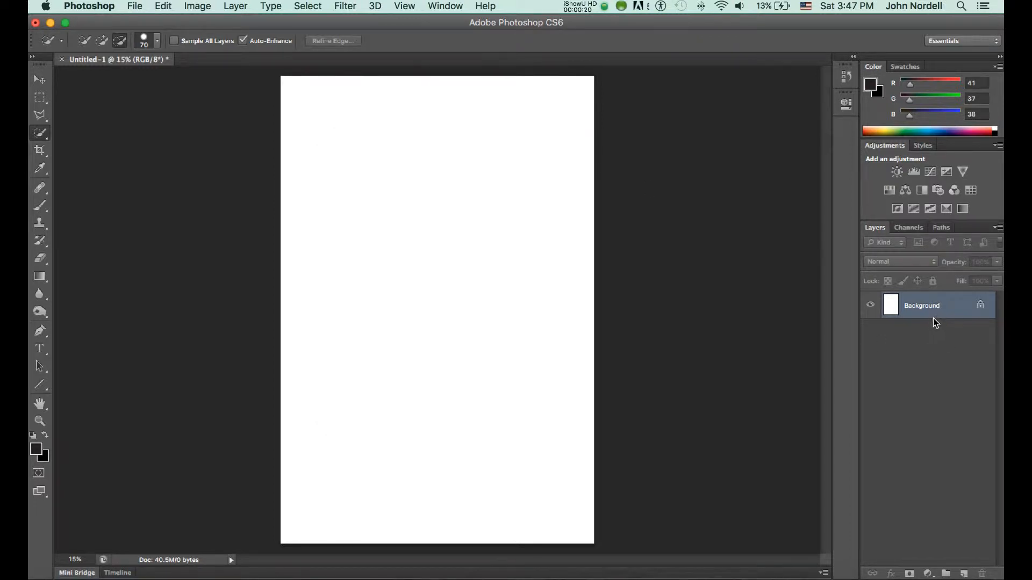
left_click(134, 6)
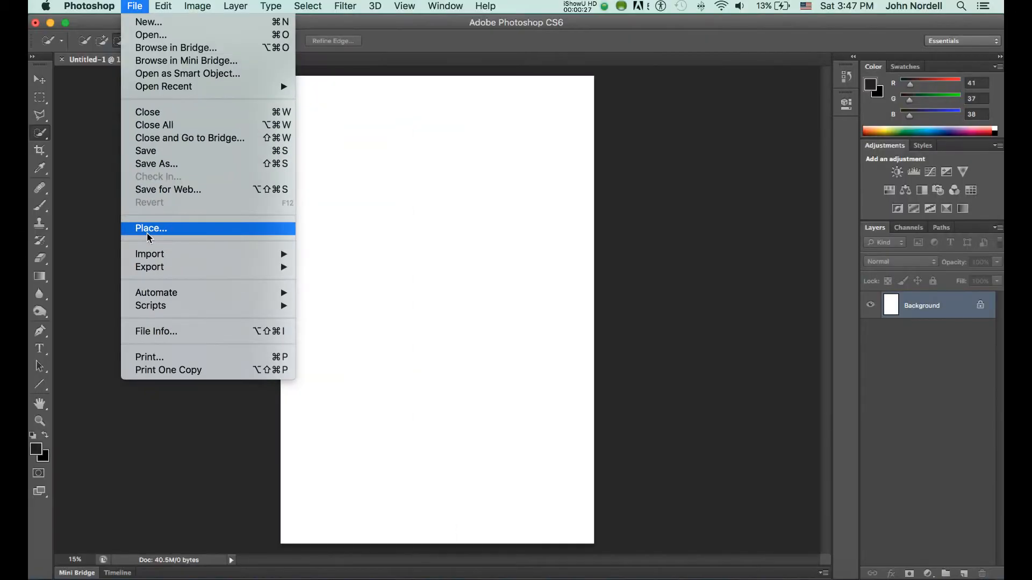
left_click(147, 234)
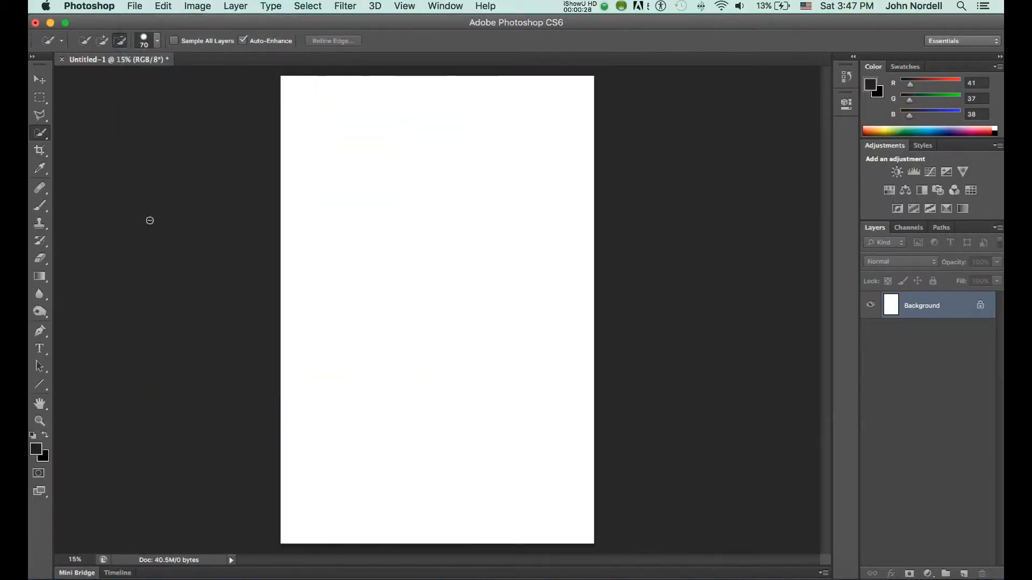
left_click(134, 6)
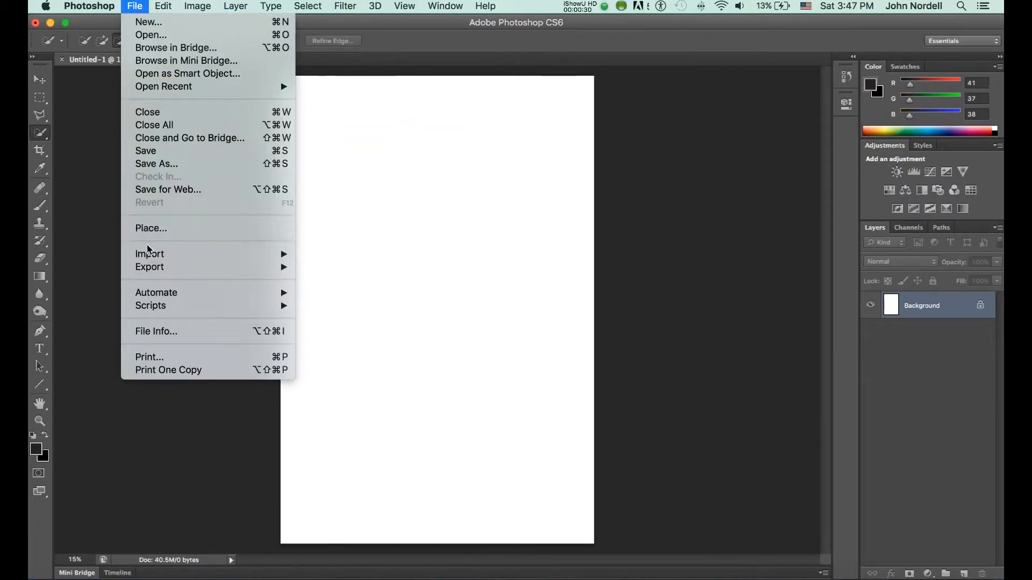
left_click(152, 229)
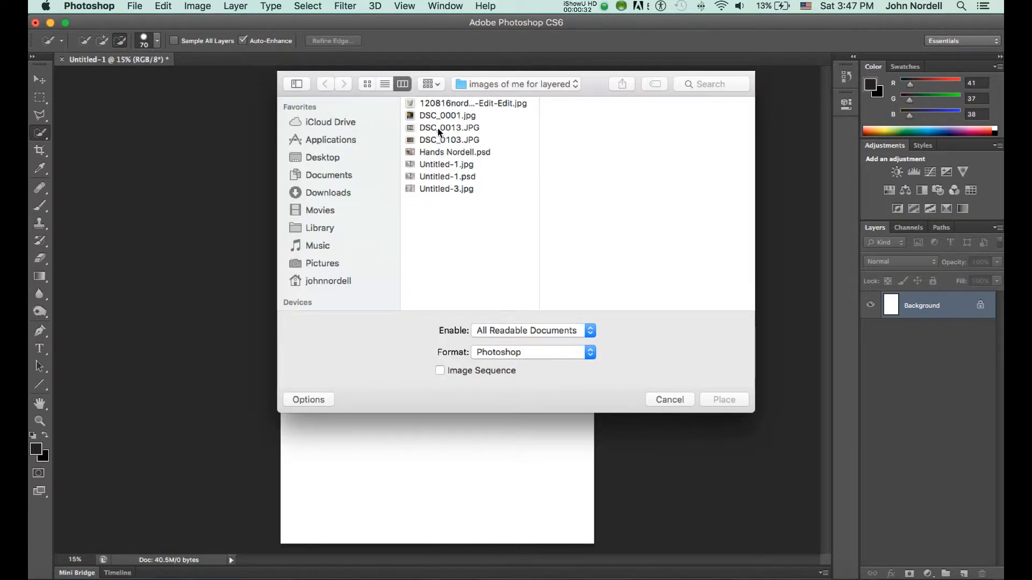
left_click(438, 115)
left_click(725, 399)
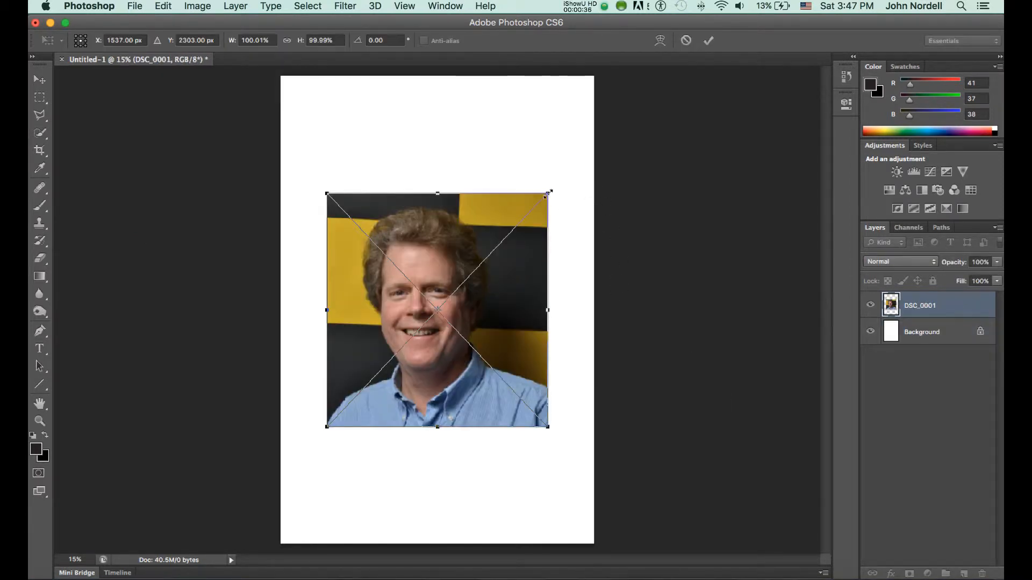
Scale the placed photo to about 210%, shift it about 0.82 in sideways so it fills the canvas, and commit the placement.
left_click_drag(549, 192, 667, 66)
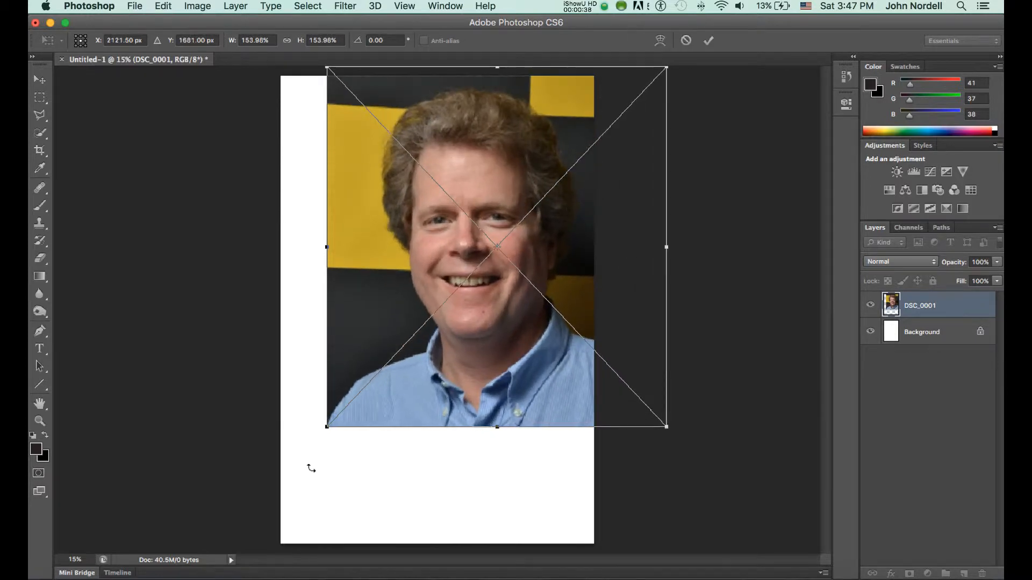
left_click_drag(327, 428, 225, 576)
left_click_drag(391, 505, 411, 505)
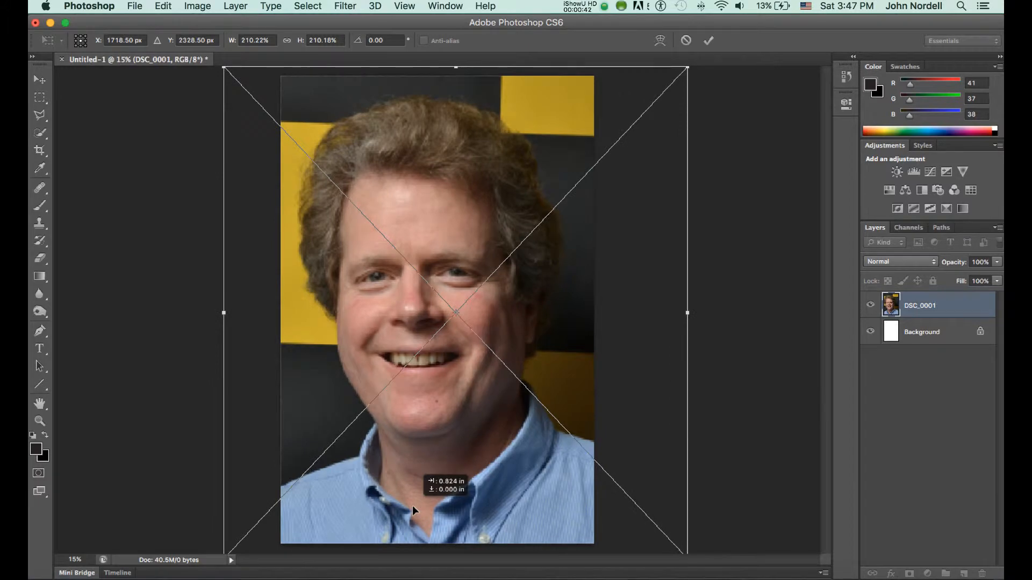
key("w")
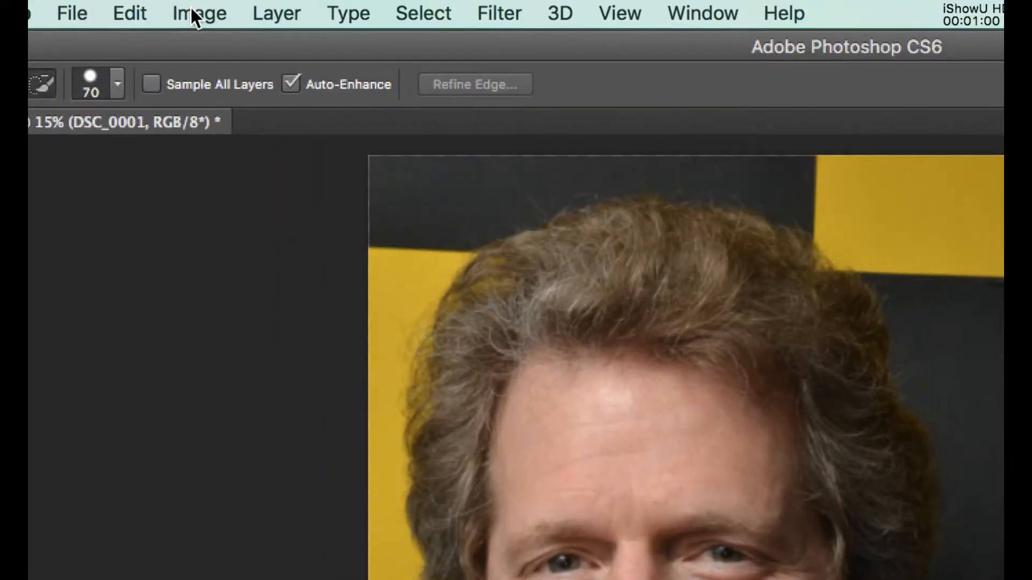
Start the HDR Toning adjustment on the photo and agree to flatten the document.
left_click(195, 15)
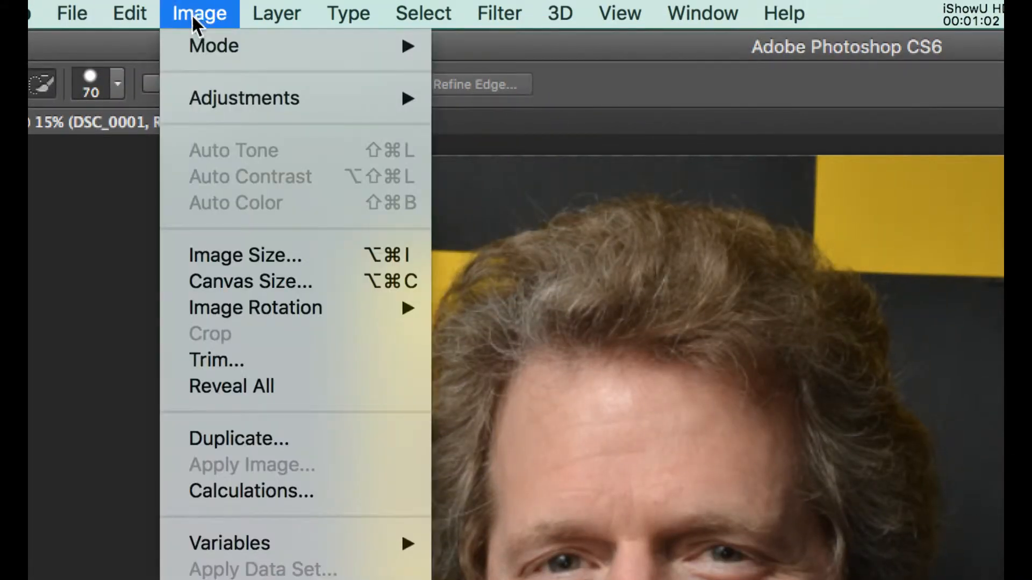
mouse_move(215, 99)
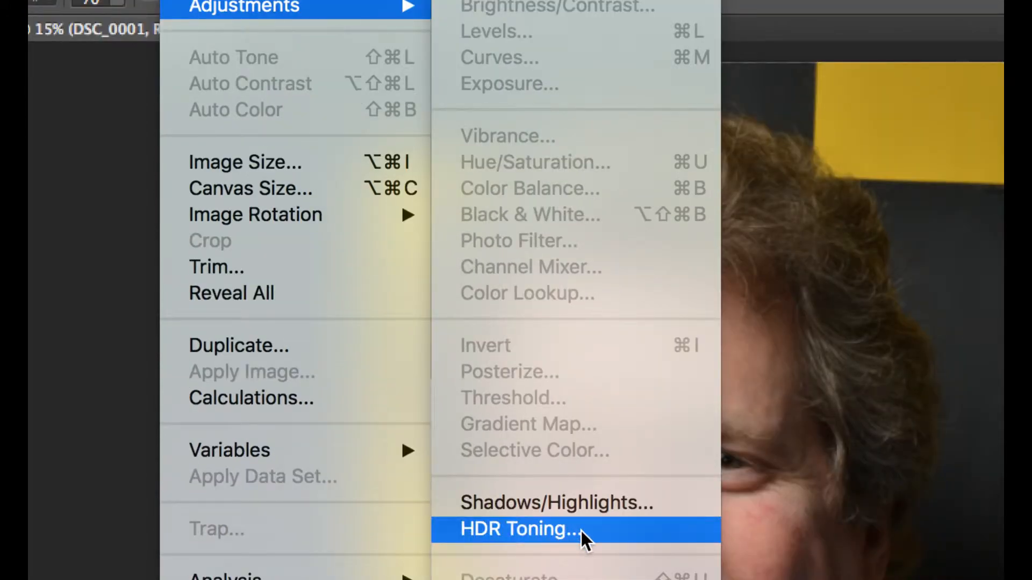
left_click(580, 530)
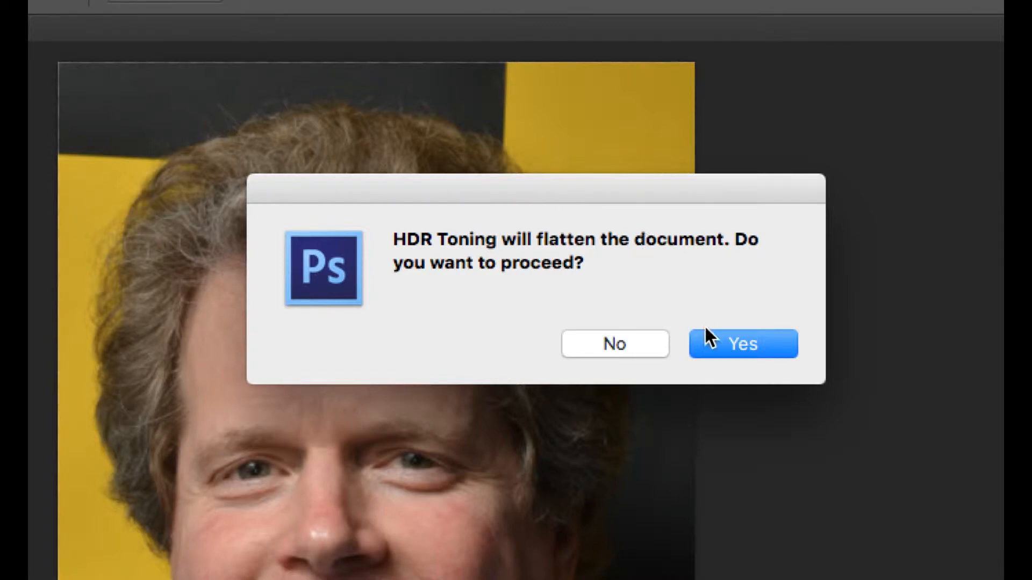
left_click(732, 350)
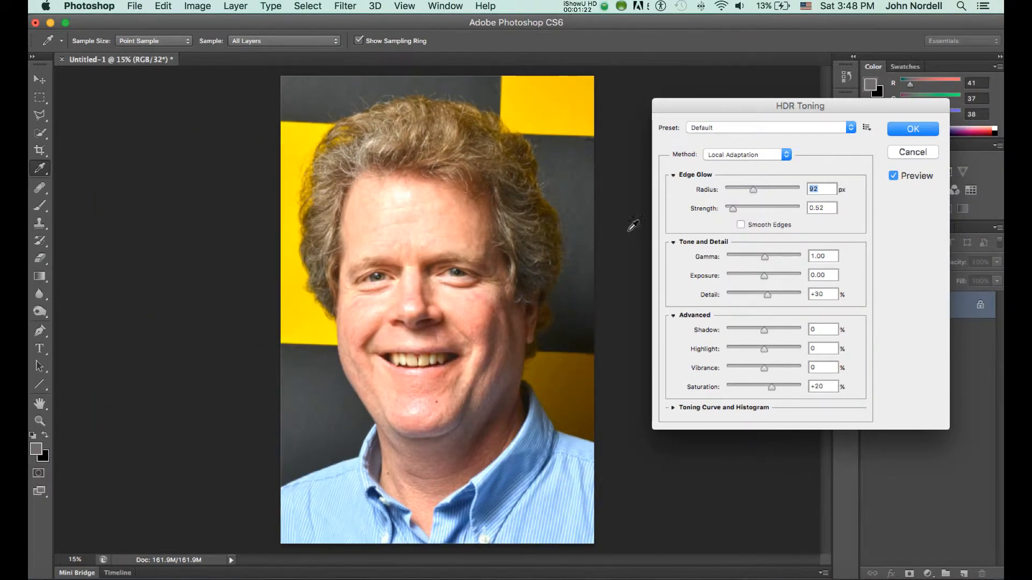
Try the Surrealistic High Contrast preset in HDR Toning and compare the photo with the preview off and on.
key("alt")
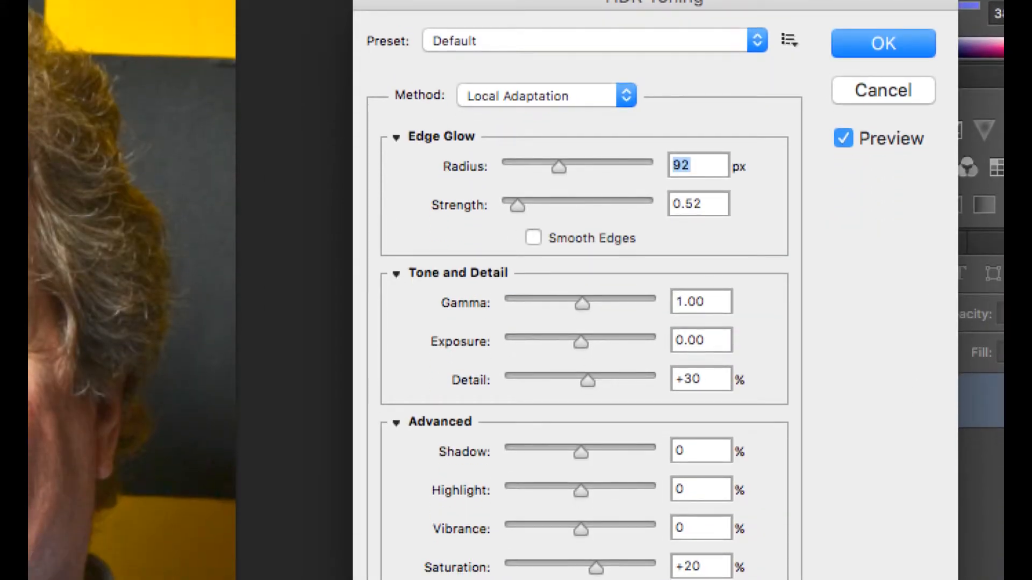
key("alt")
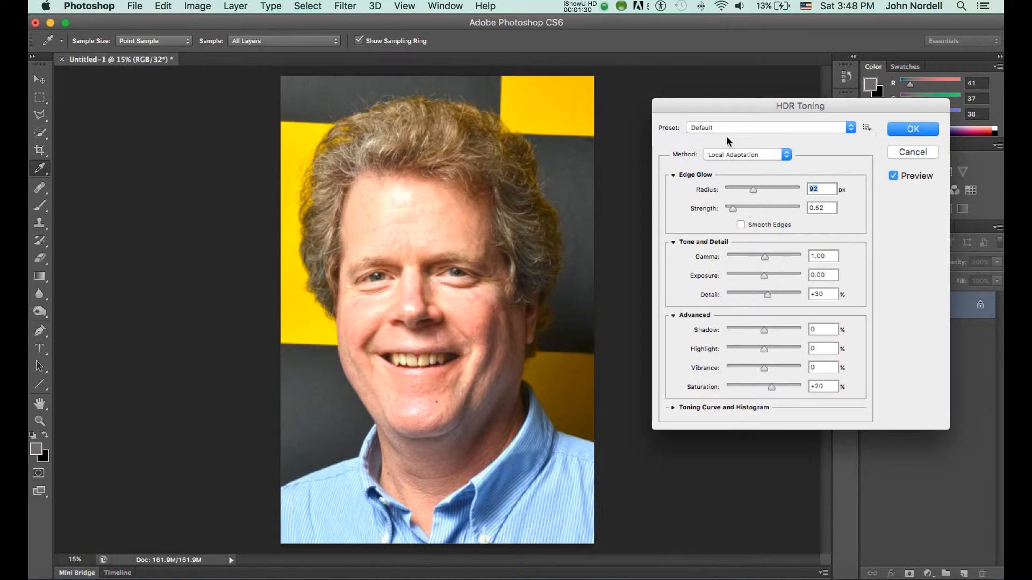
left_click(732, 129)
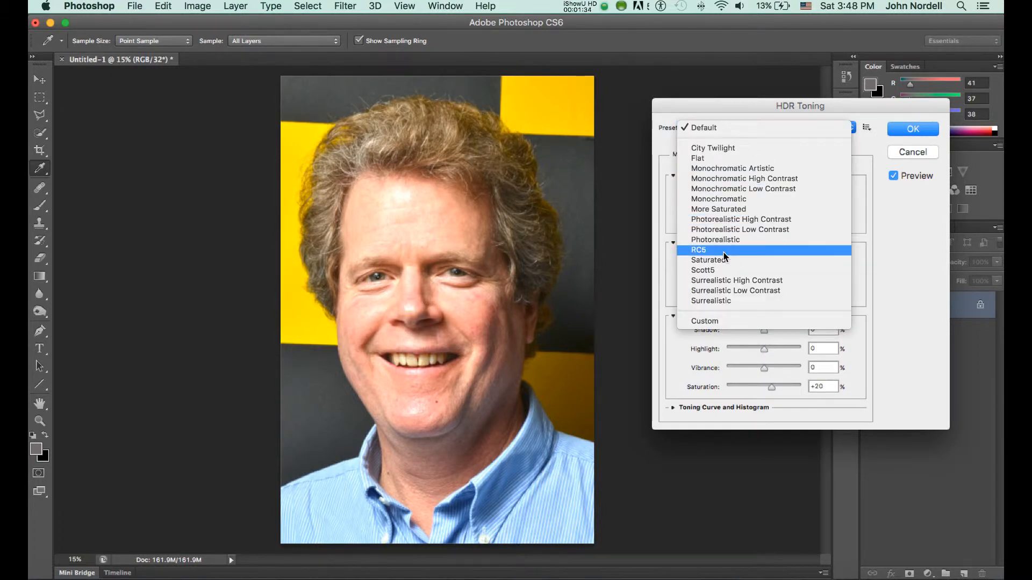
left_click(725, 281)
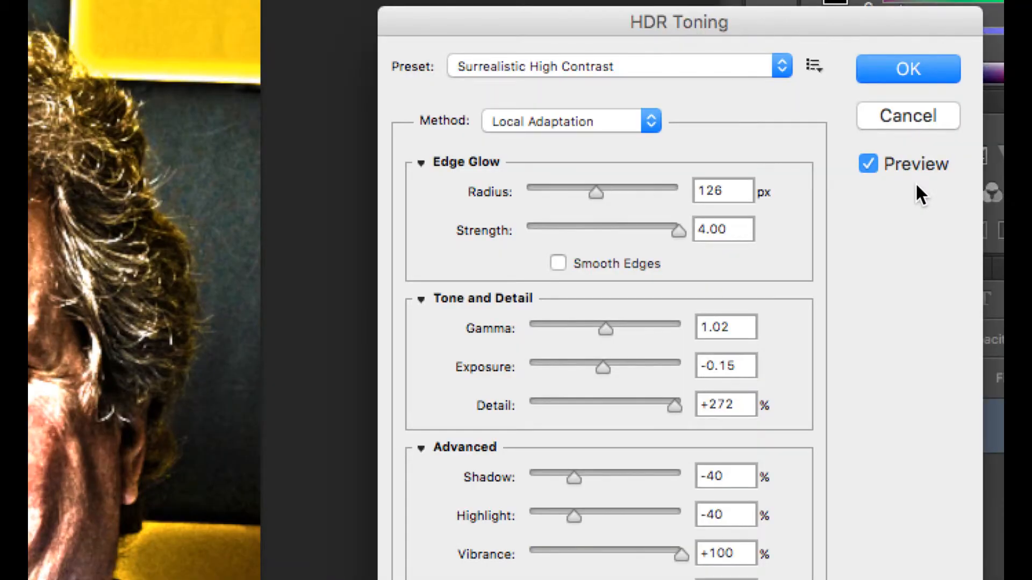
key("alt")
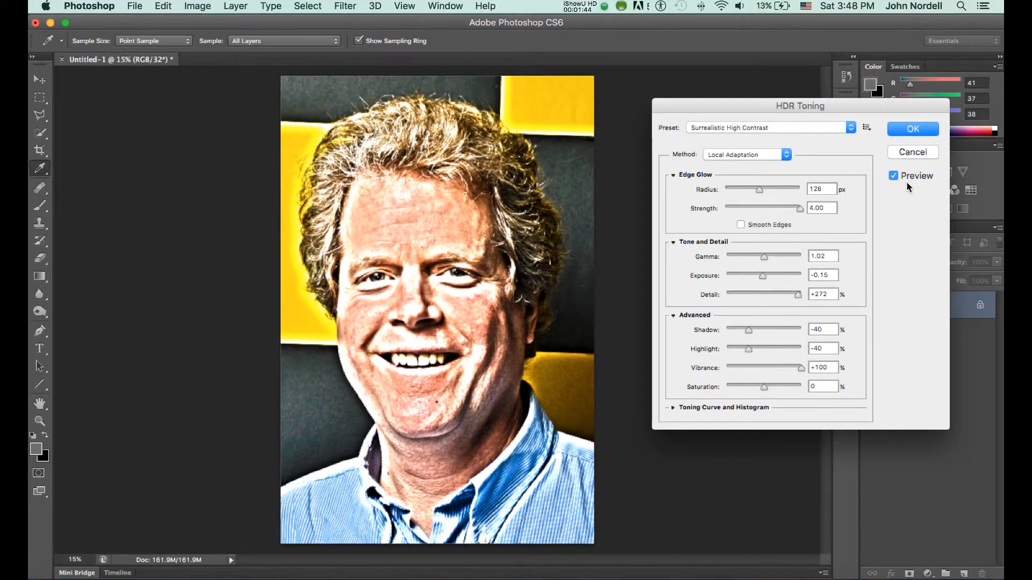
left_click(894, 177)
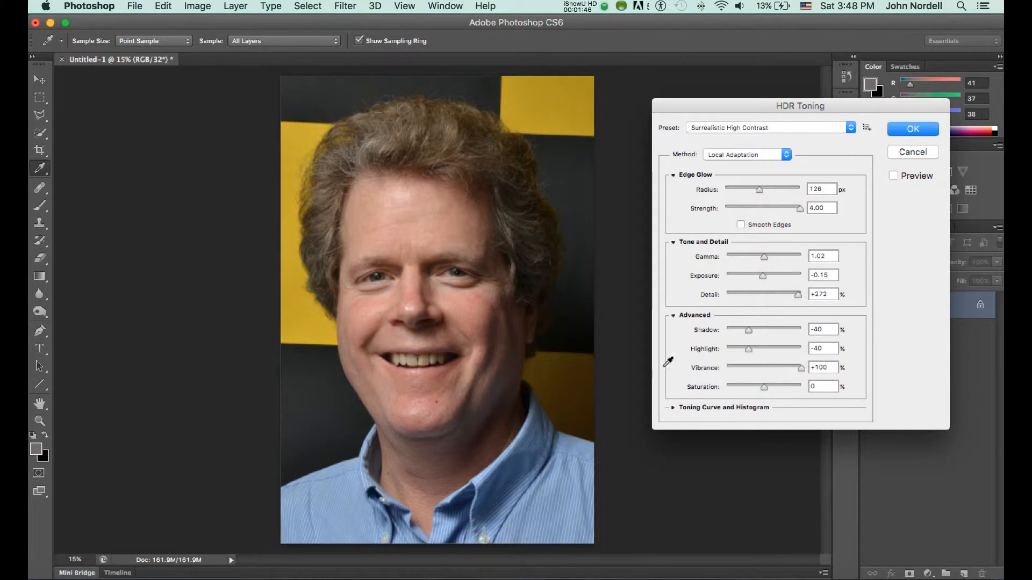
left_click(893, 175)
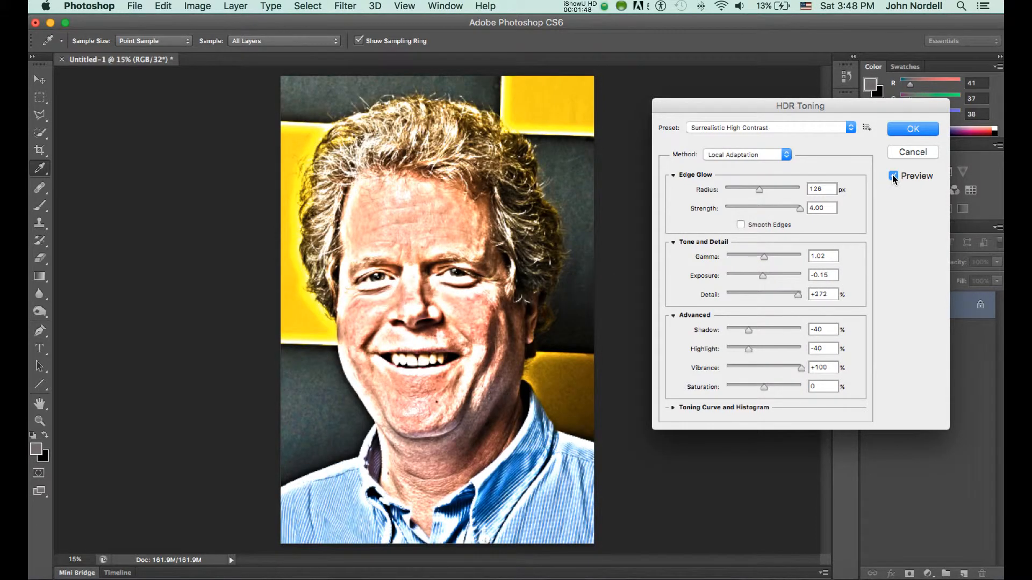
Try the Monochromatic, Monochromatic High Contrast and Monochromatic Artistic presets on the photo.
left_click(748, 124)
scroll(749, 125, "up", 3)
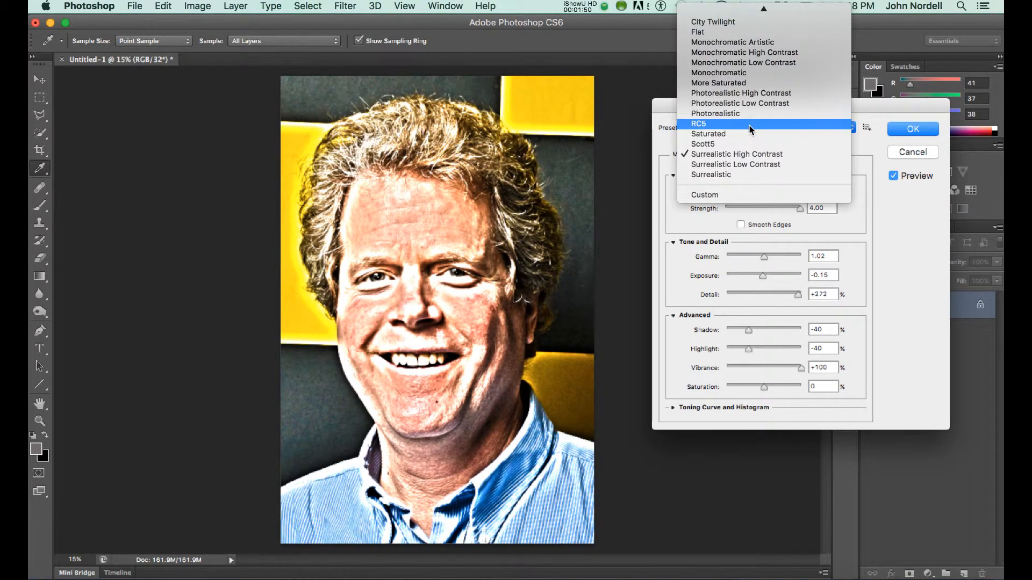
left_click(738, 74)
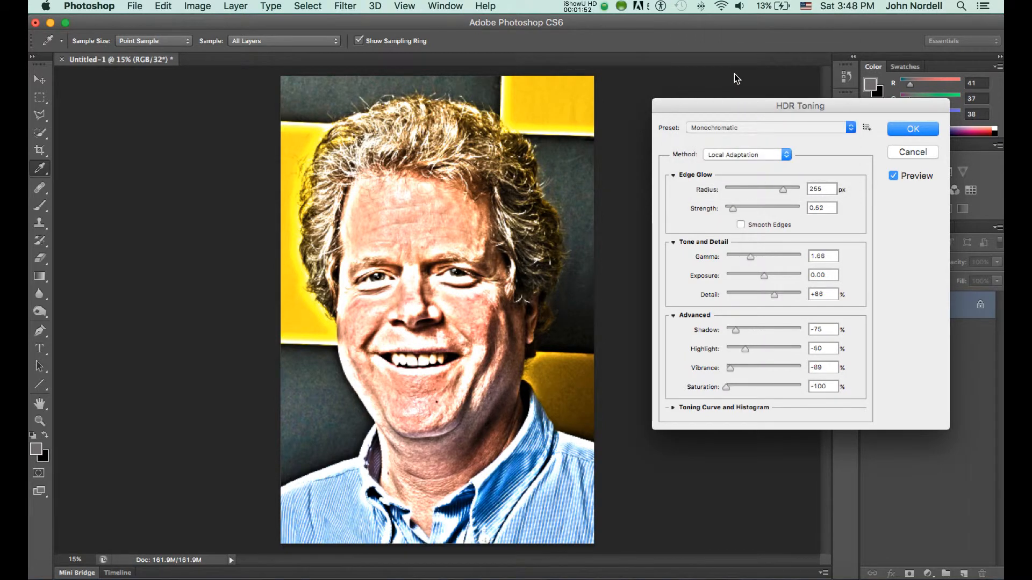
left_click(759, 130)
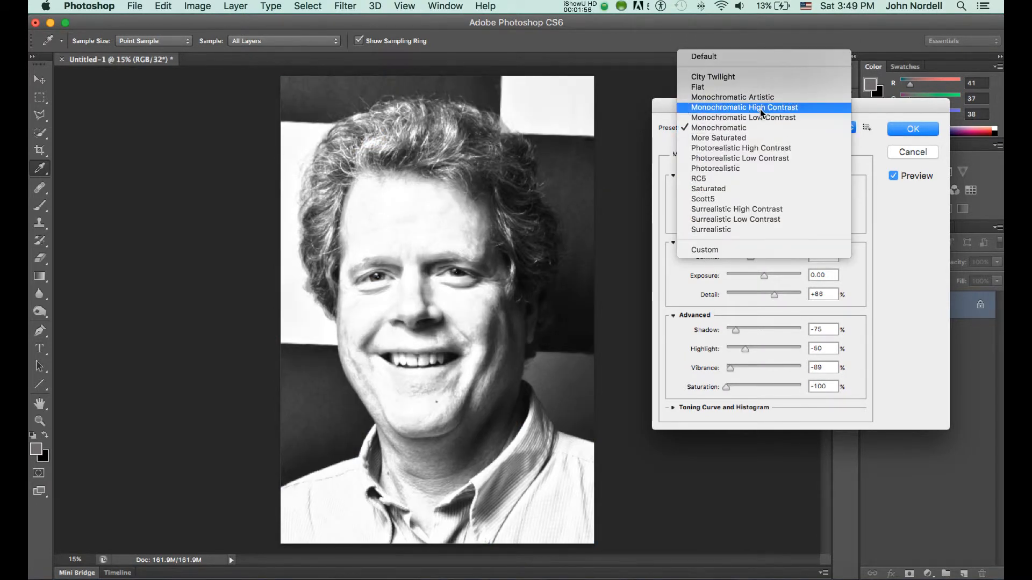
left_click(760, 109)
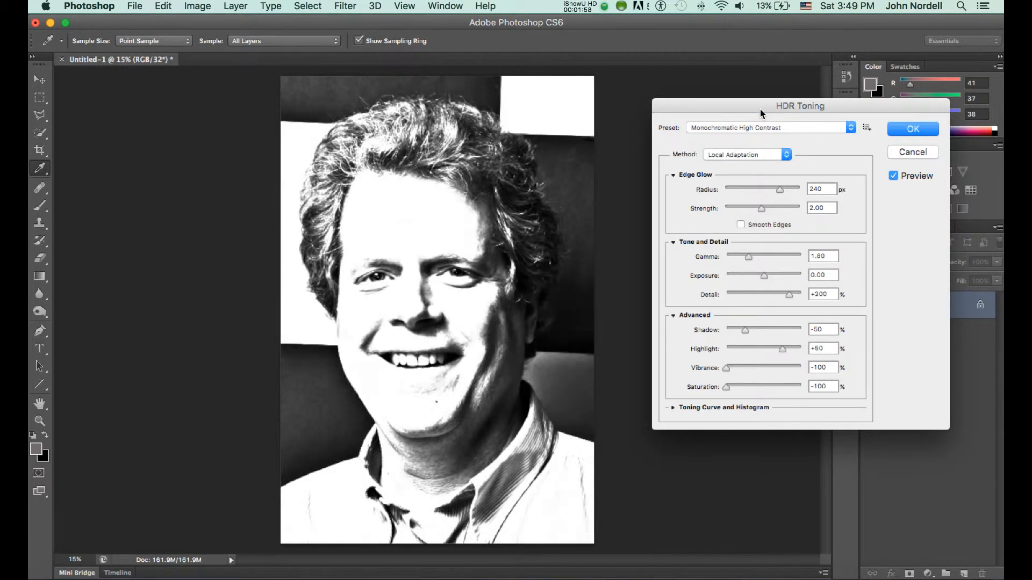
left_click(757, 129)
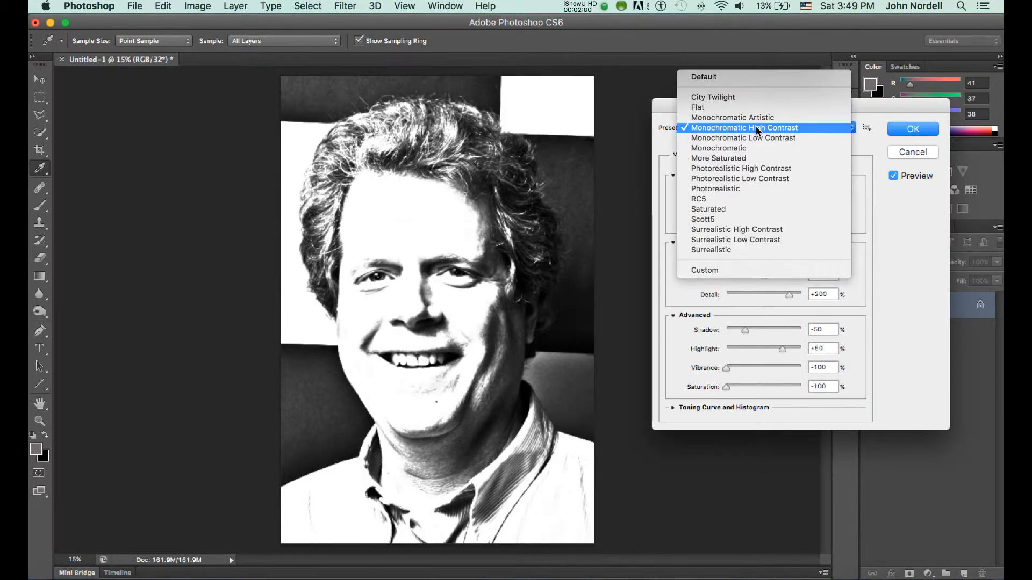
left_click(756, 119)
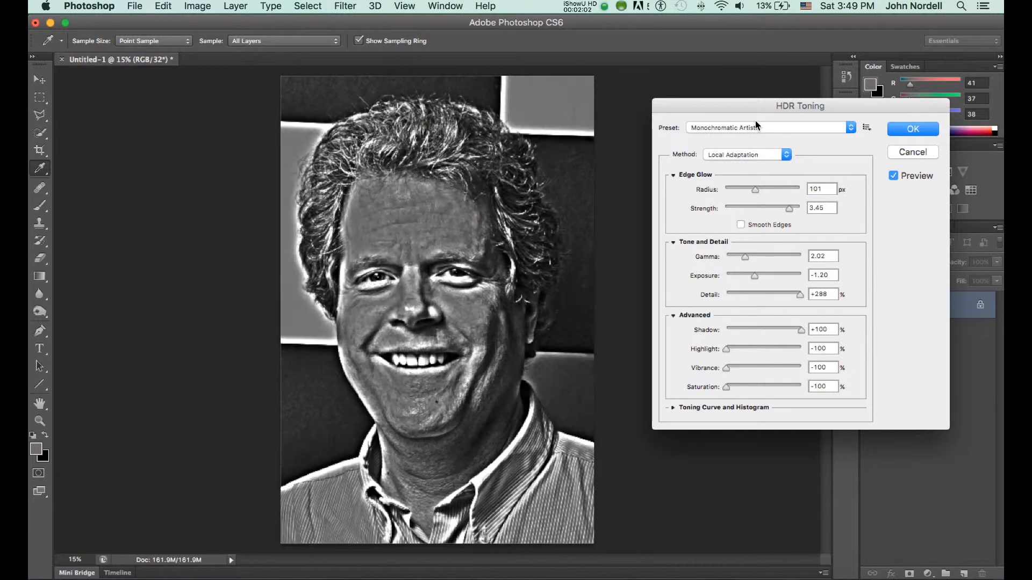
Restore the Default preset and set Edge Glow to a strength of 2.31 and a radius of 191 px.
left_click(766, 130)
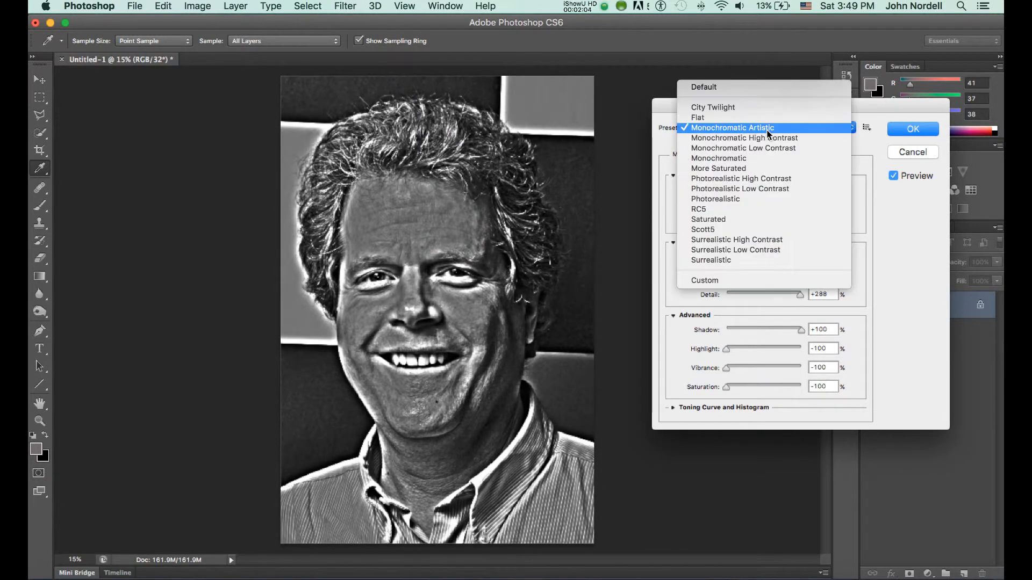
left_click(724, 88)
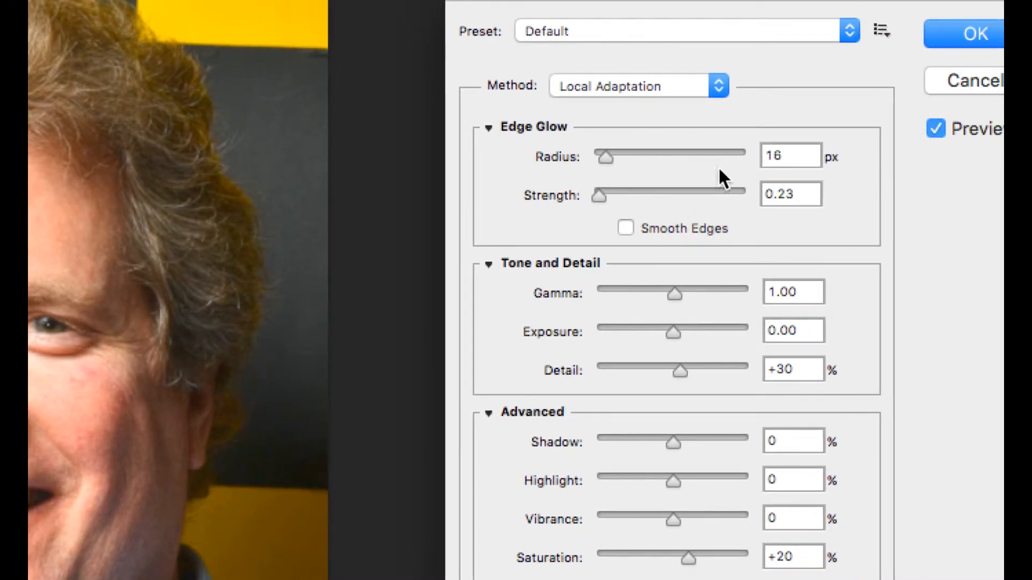
key("alt+super+8")
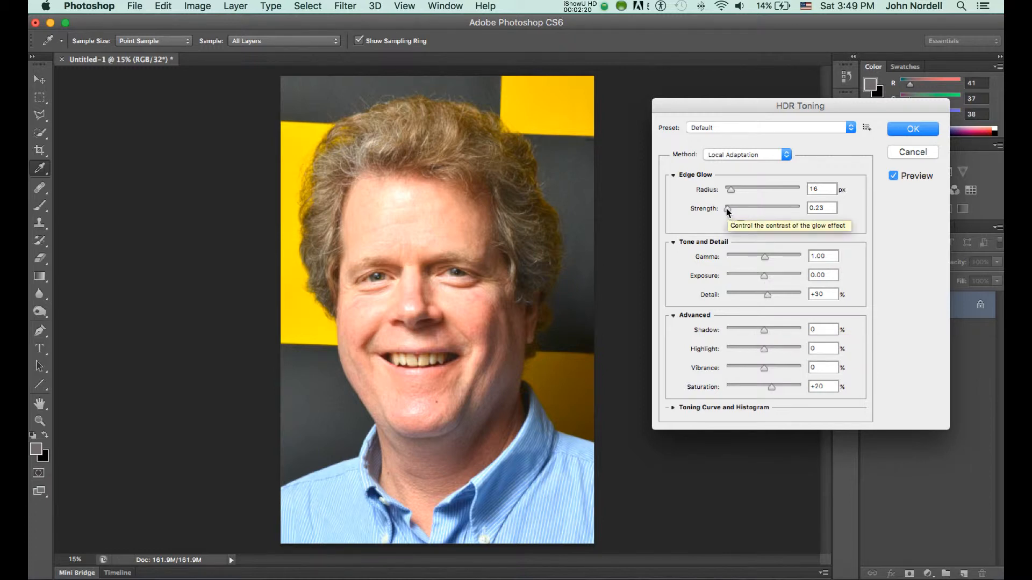
left_click_drag(727, 208, 770, 188)
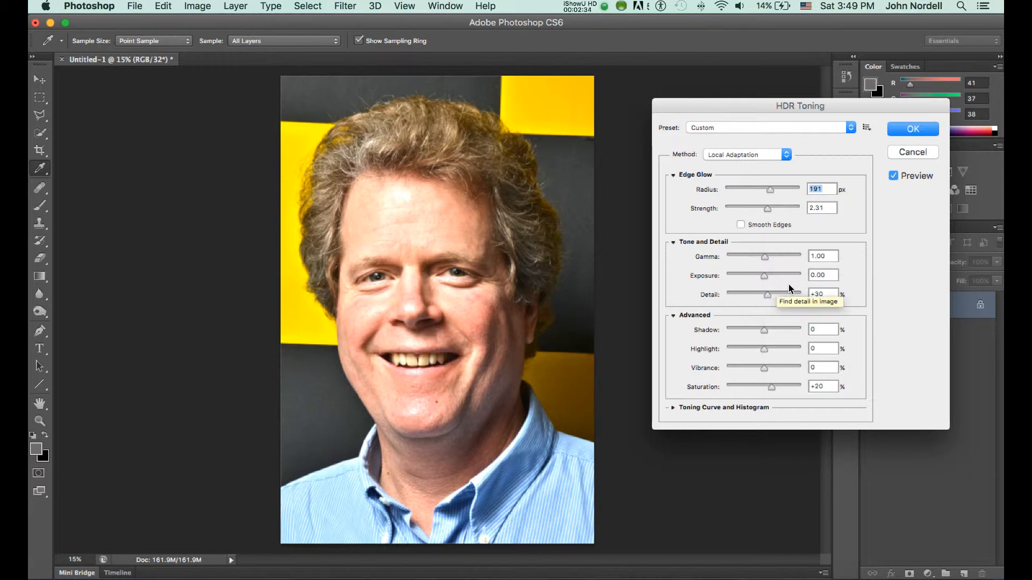
Lower the exposure to -0.32, keep gamma at 1.00 and raise the detail to +214%.
mouse_move(763, 275)
left_mouse_down()
mouse_move(772, 276)
mouse_move(756, 276)
mouse_move(764, 256)
mouse_move(755, 256)
mouse_move(765, 257)
left_mouse_up()
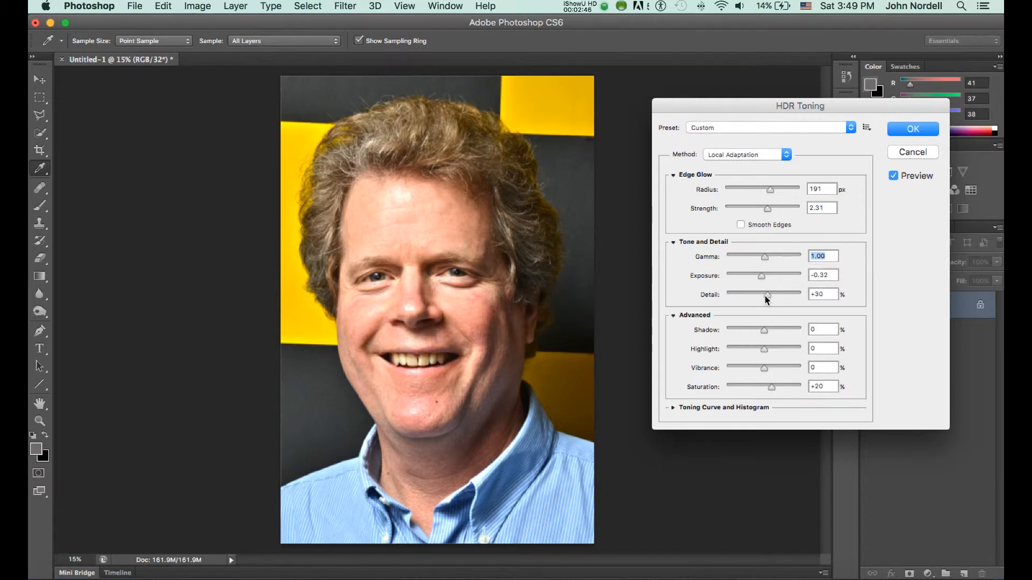
left_click_drag(766, 294, 785, 295)
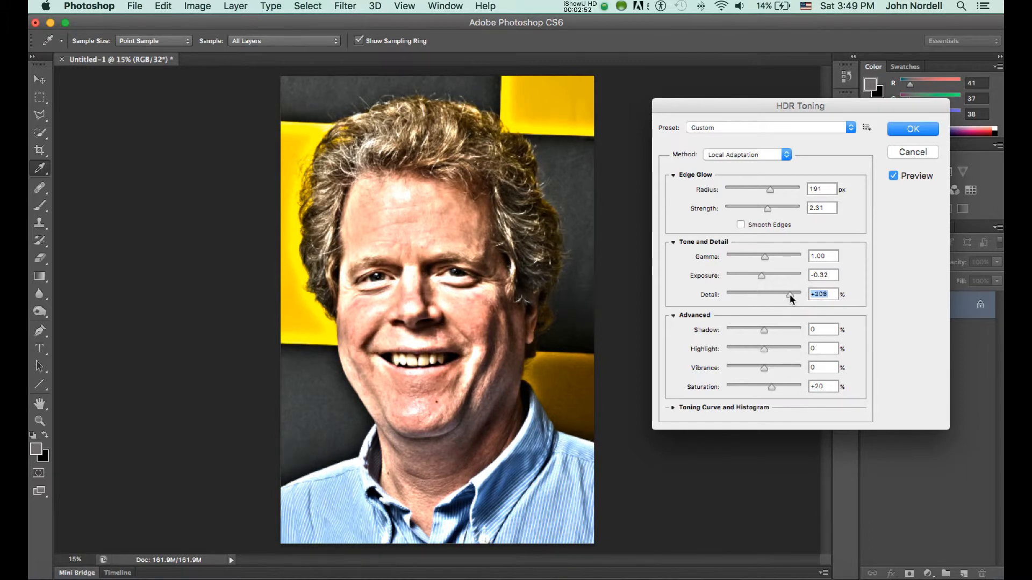
mouse_move(788, 295)
left_mouse_down()
mouse_move(805, 296)
mouse_move(785, 299)
left_mouse_up()
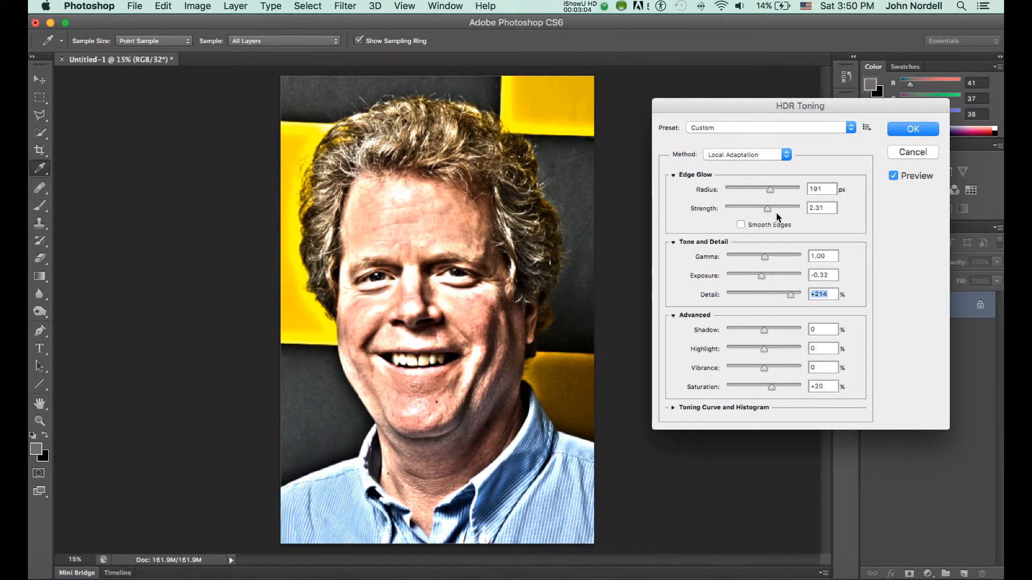
Reduce the Edge Glow strength to 0.80 and set its radius to about 195 px.
left_click_drag(768, 207, 747, 191)
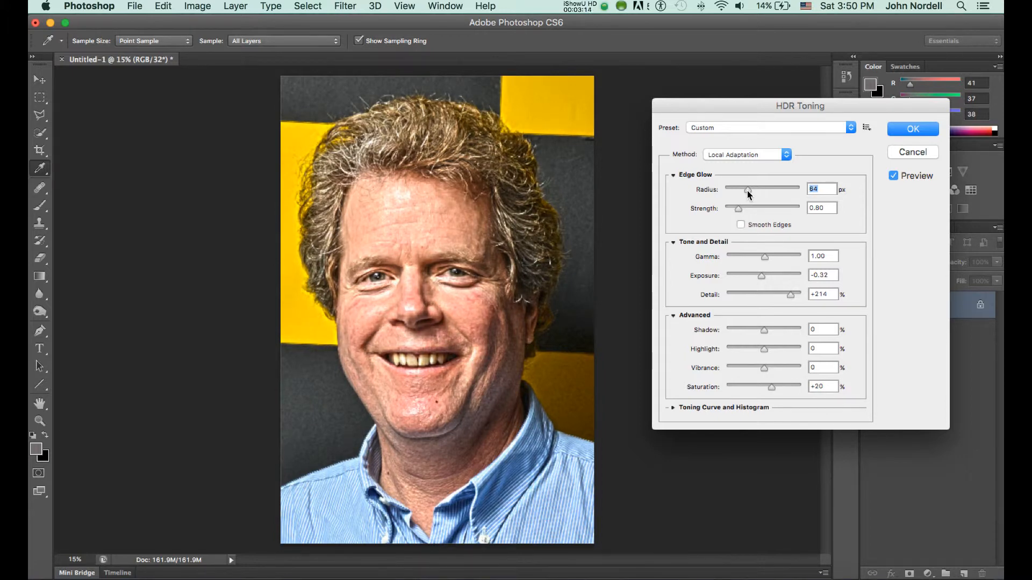
left_click_drag(747, 190, 766, 189)
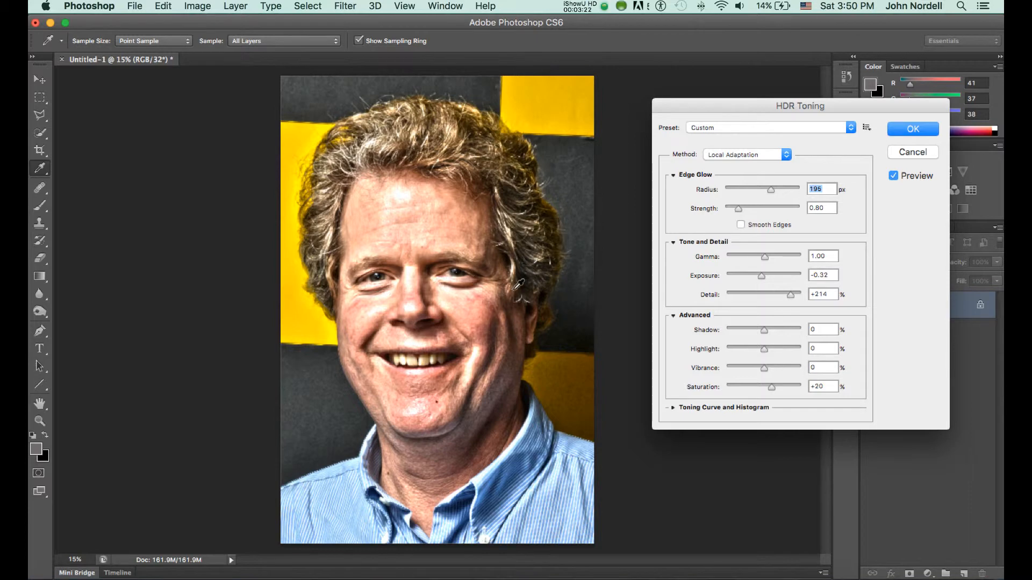
Apply the custom HDR Toning settings to the portrait and activate the Quick Selection tool.
left_click(929, 129)
key("w")
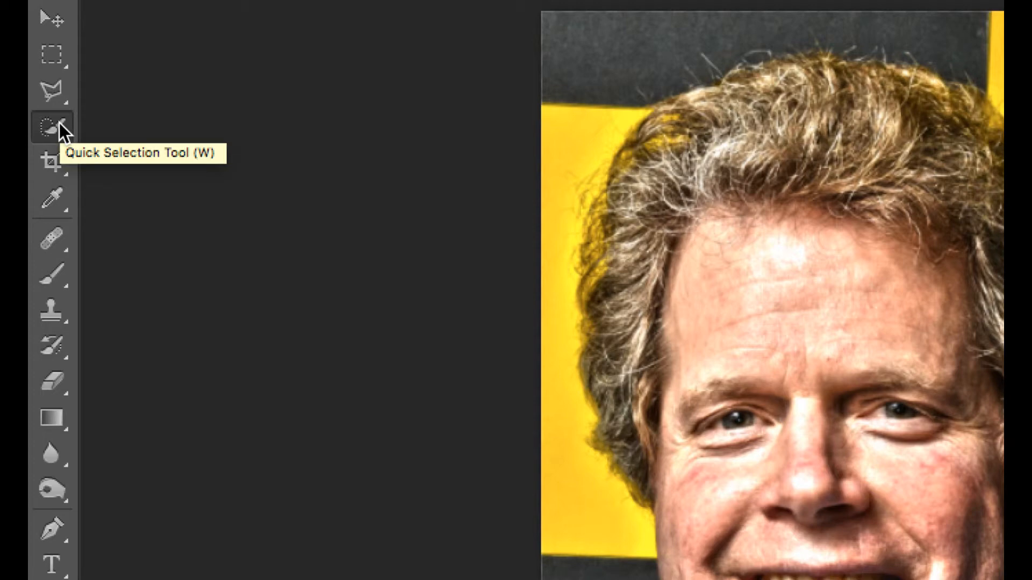
left_click(59, 123)
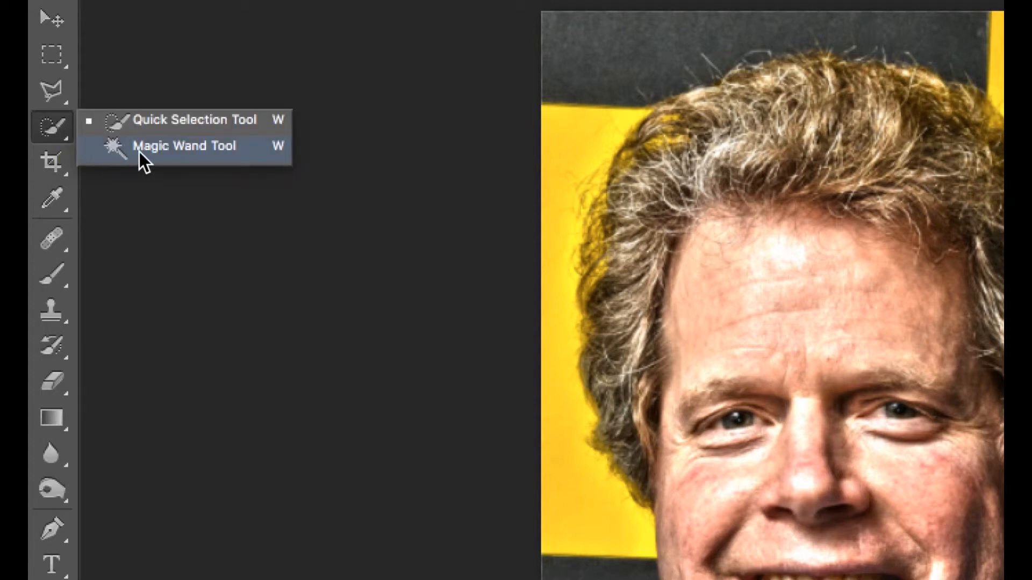
left_click(167, 121)
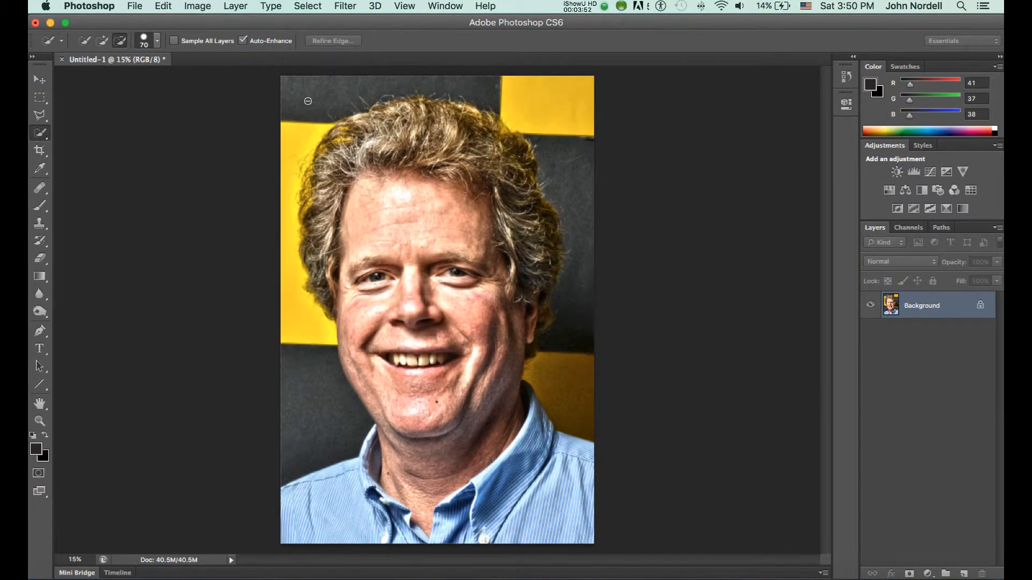
Select the yellow and dark background all around the man, and subtract the strayed-into hair edges from the selection.
mouse_move(363, 99)
left_mouse_down()
mouse_move(515, 91)
mouse_move(511, 84)
mouse_move(576, 156)
mouse_move(582, 308)
mouse_move(571, 369)
left_mouse_up()
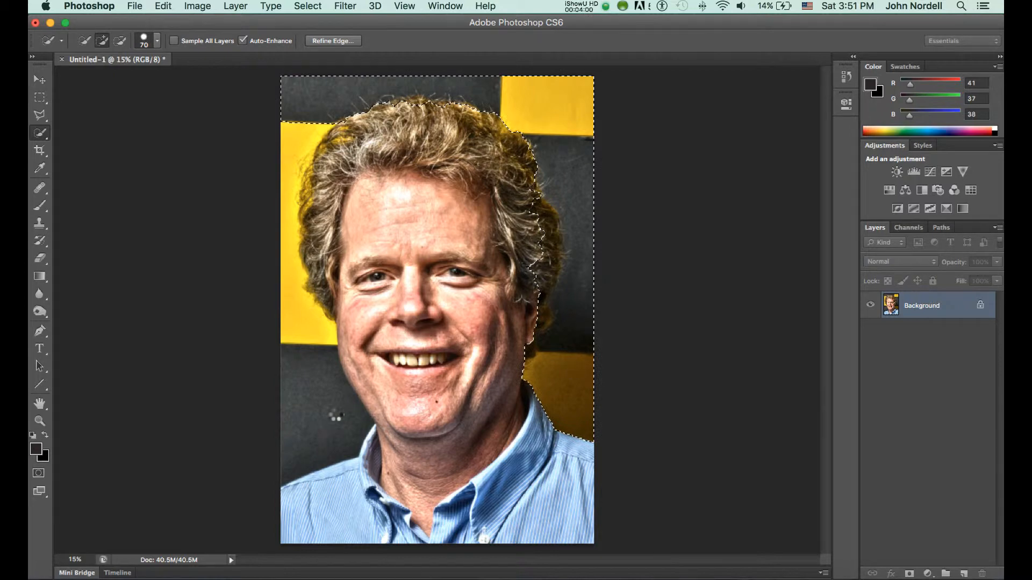
left_click_drag(333, 417, 306, 417)
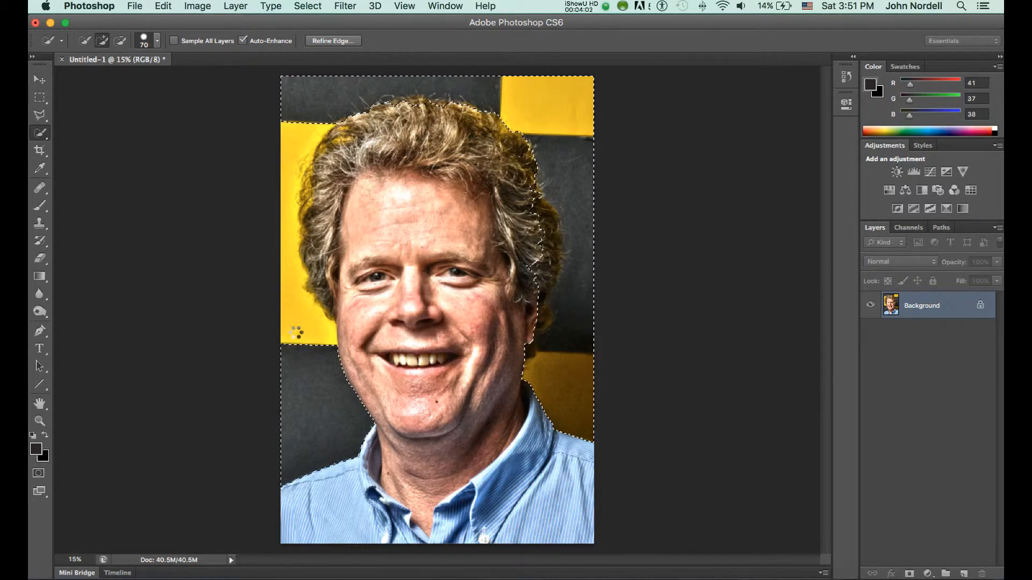
mouse_move(295, 330)
left_mouse_down()
mouse_move(278, 150)
mouse_move(293, 132)
left_mouse_up()
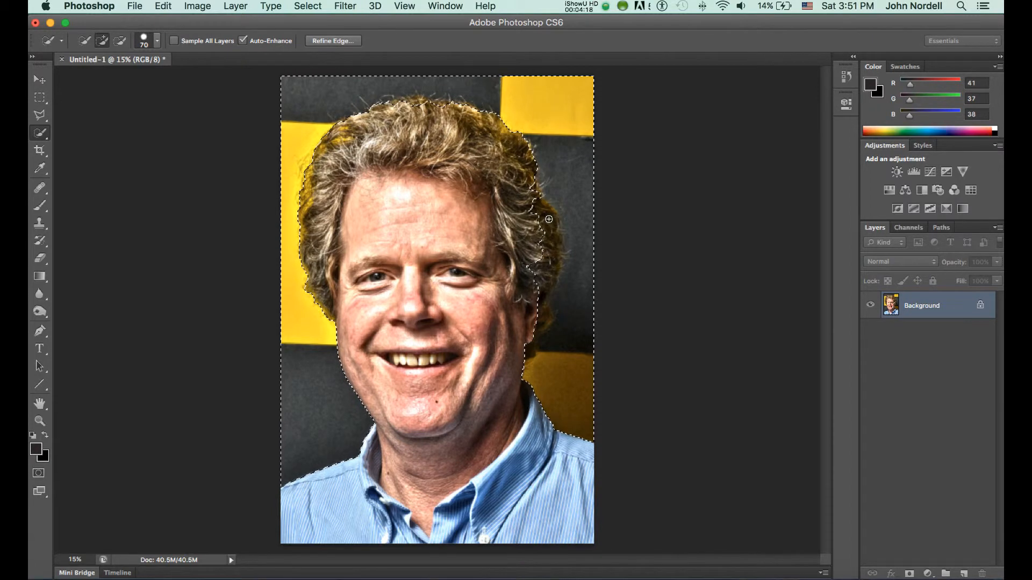
key("alt")
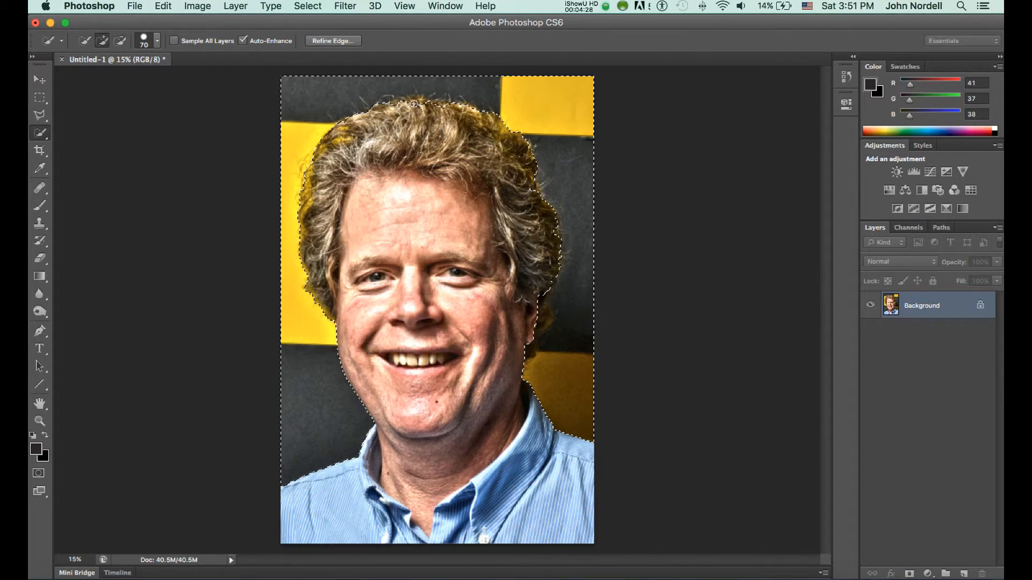
key("alt")
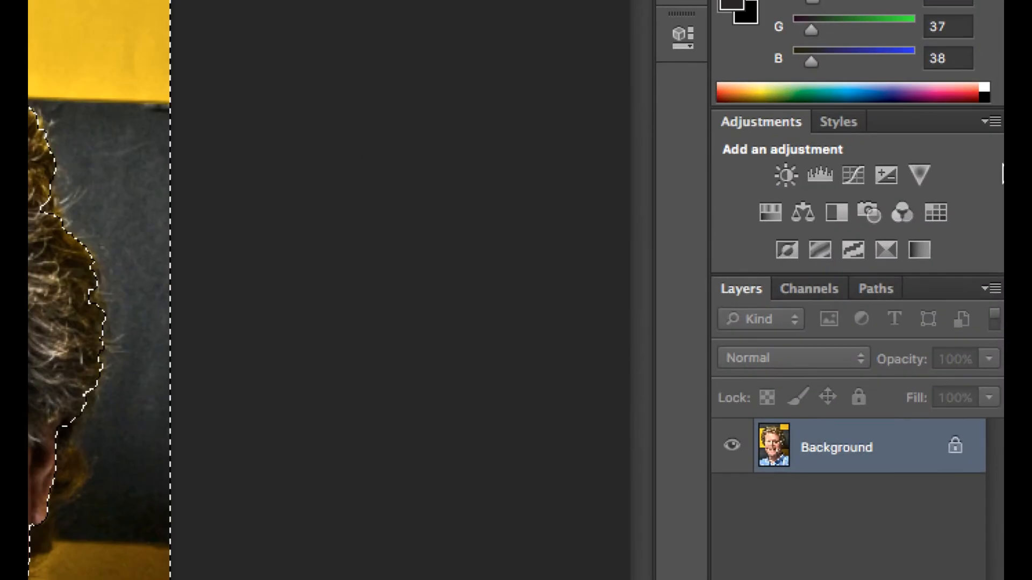
Add a Hue/Saturation adjustment layer for the selected background with hue -24, saturation -71 and lightness -8.
left_click(769, 219)
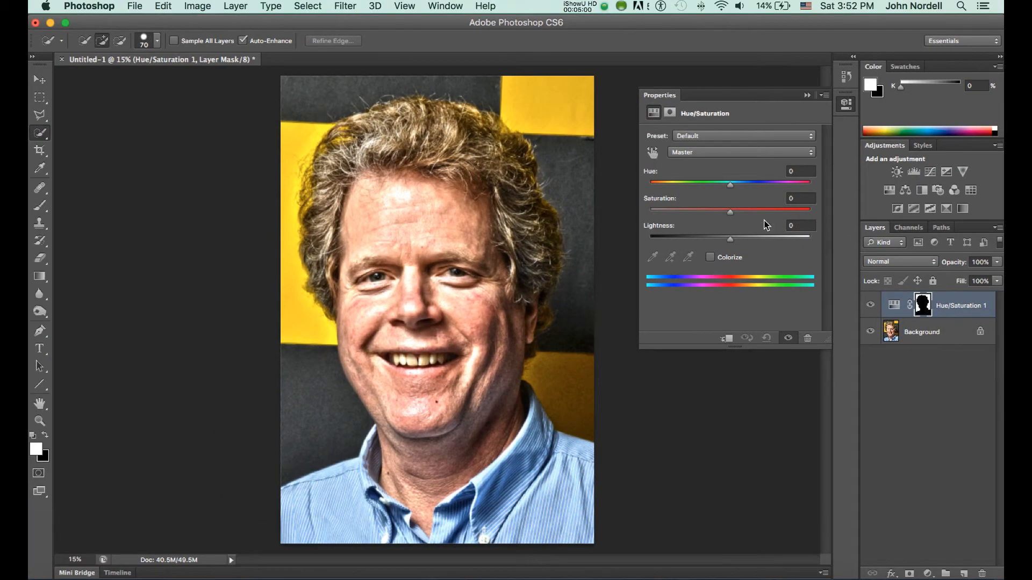
left_click_drag(731, 213, 648, 214)
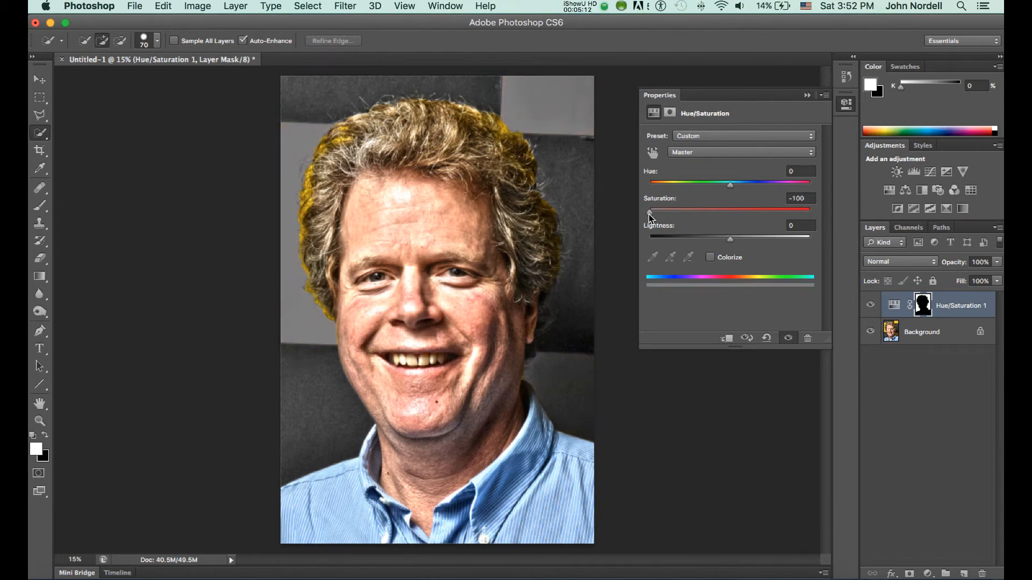
mouse_move(730, 237)
left_mouse_down()
mouse_move(682, 241)
mouse_move(758, 238)
mouse_move(723, 236)
left_mouse_up()
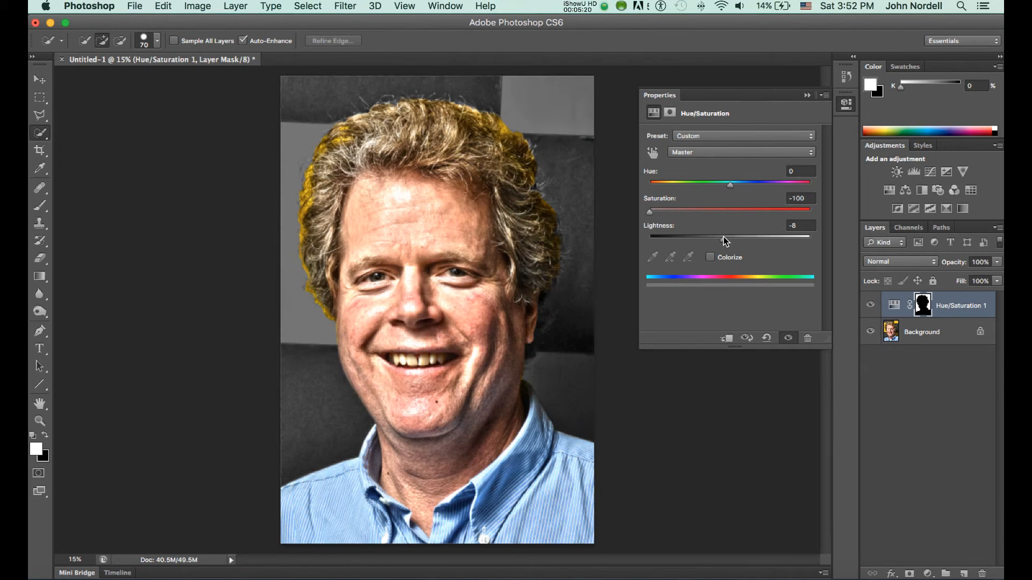
left_click_drag(649, 211, 694, 213)
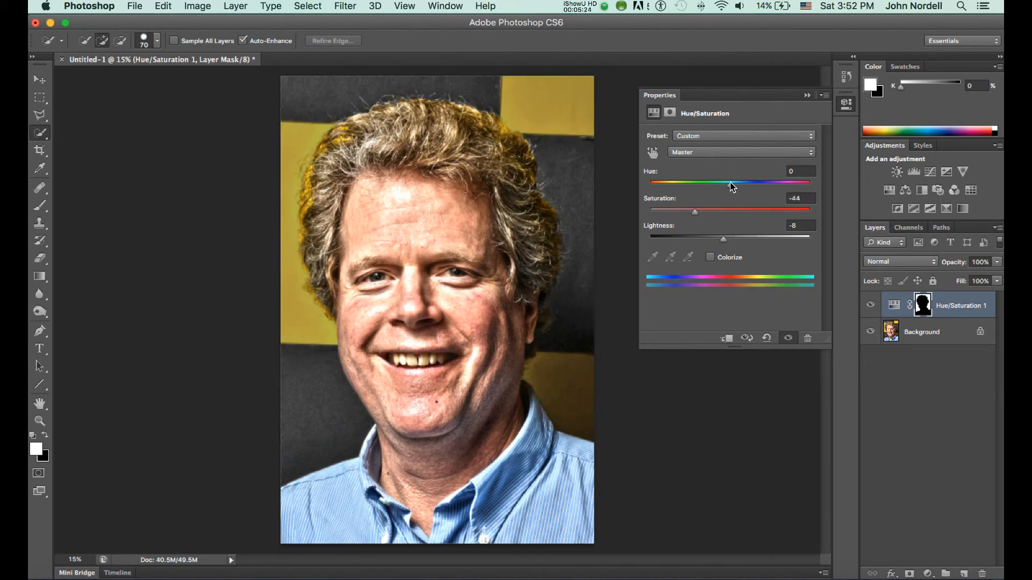
left_click_drag(729, 182, 672, 213)
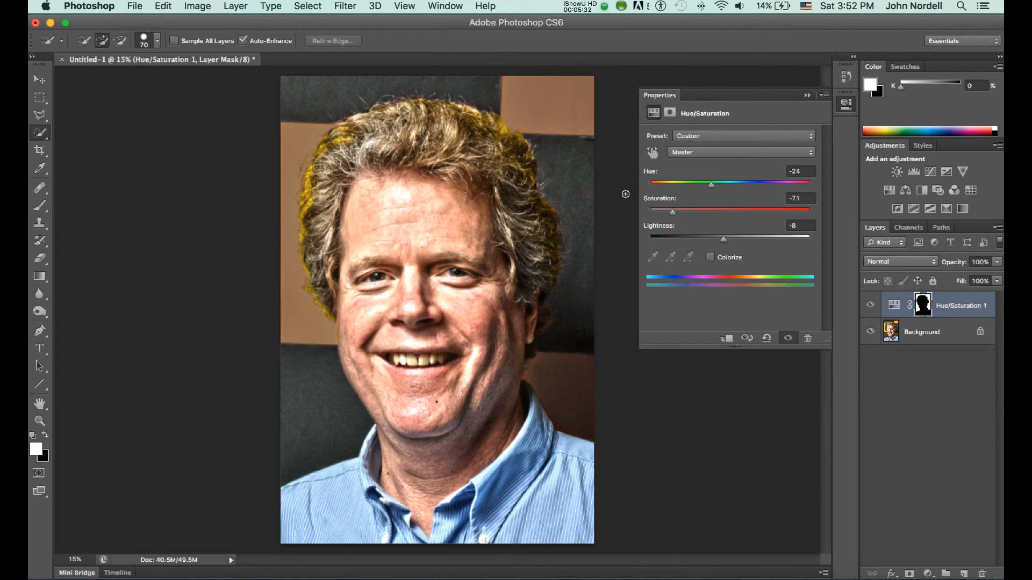